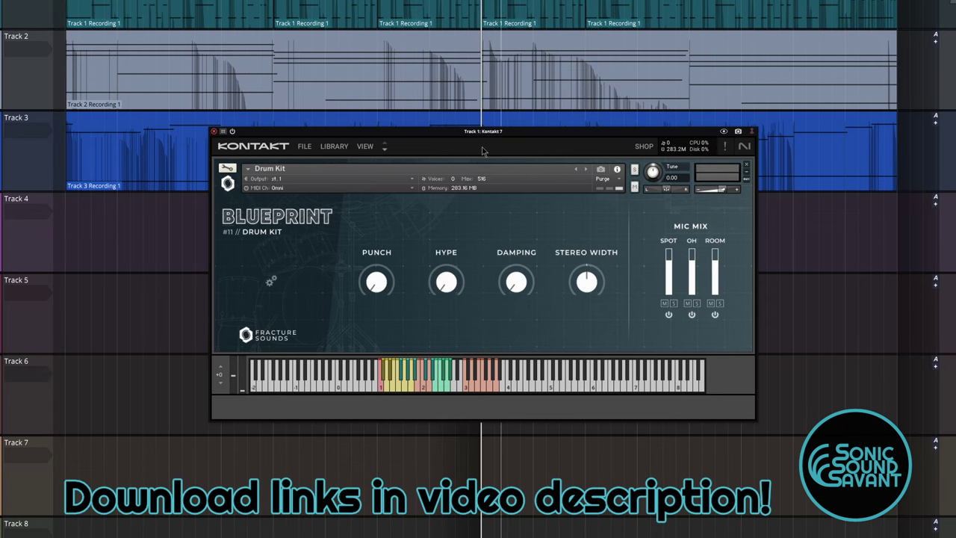
Start playback and audition the drum kit's Punch control by raising it most of the way, returning it to minimum
key("space")
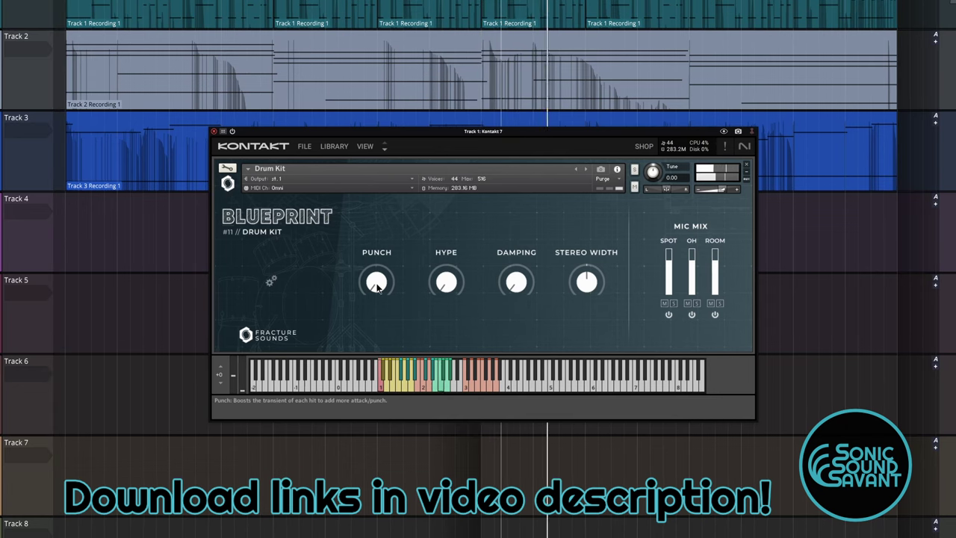
left_click_drag(377, 287, 373, 199)
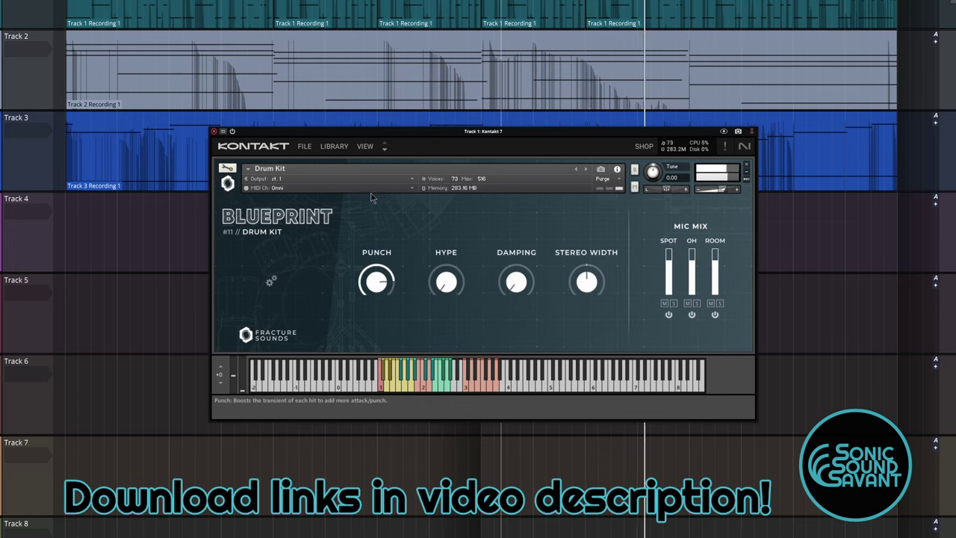
left_click_drag(371, 197, 369, 291)
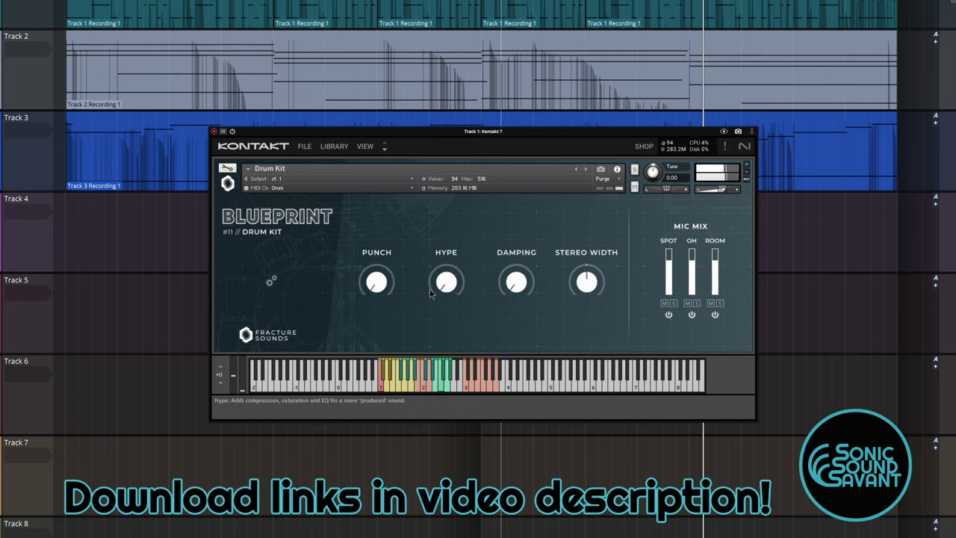
Audition the Hype control at about half and at maximum, finishing with it back at minimum
left_click_drag(429, 289, 437, 231)
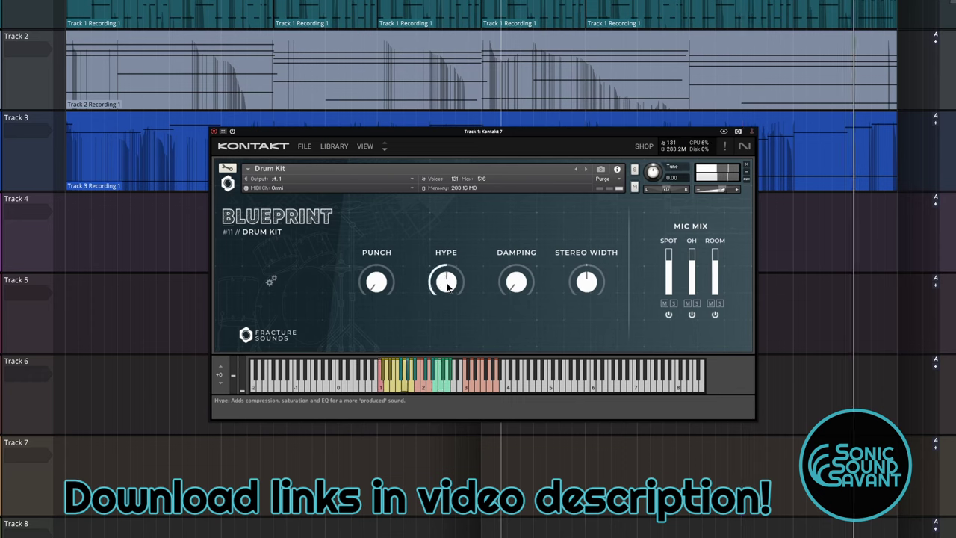
left_click_drag(446, 284, 441, 225)
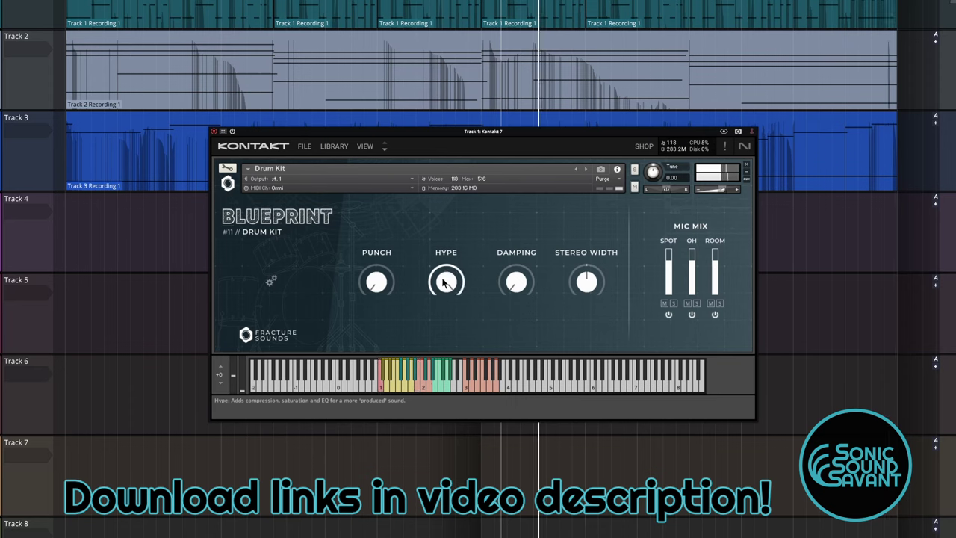
left_click_drag(444, 282, 445, 351)
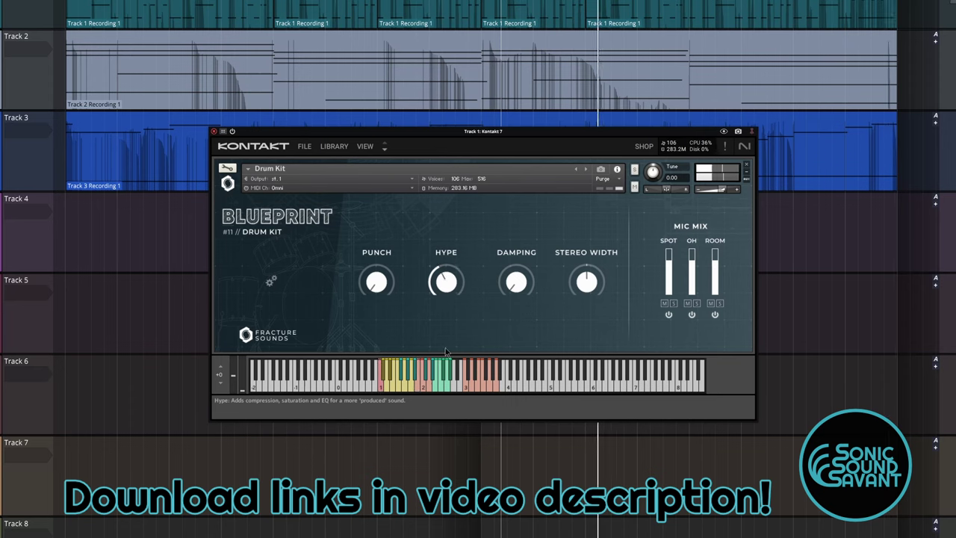
Raise Stereo Width and Hype partway, trying Damping at maximum and returning it to minimum
left_click_drag(515, 284, 508, 167)
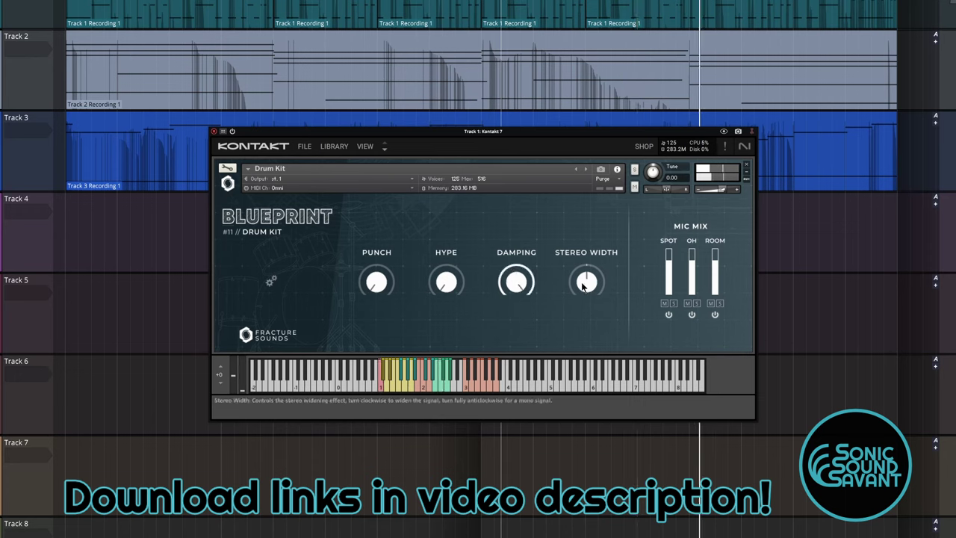
left_click_drag(585, 283, 581, 261)
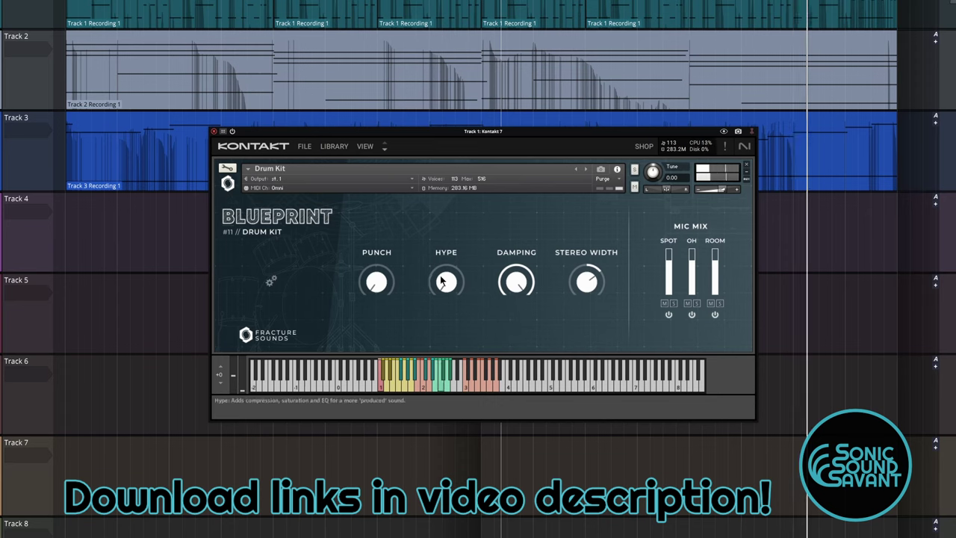
left_click_drag(444, 283, 443, 222)
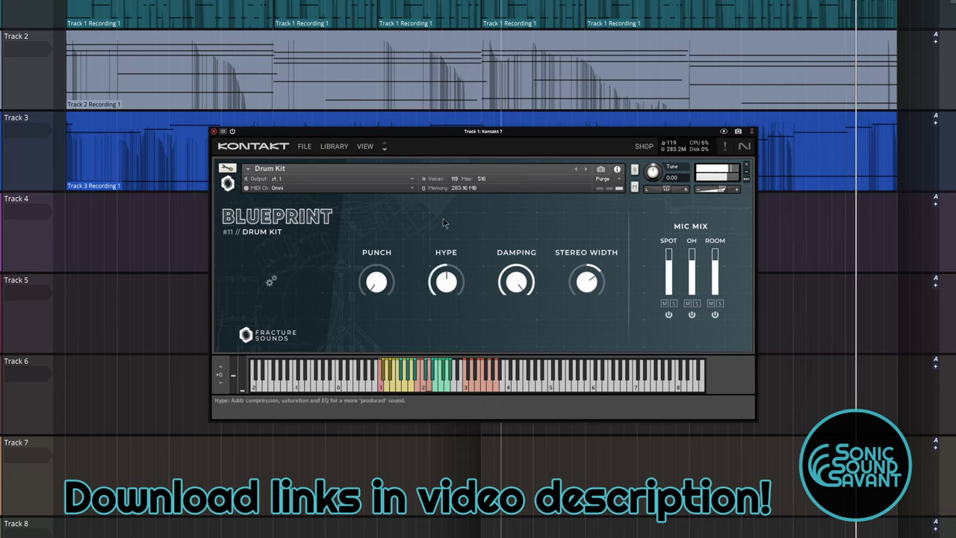
left_click_drag(509, 315, 499, 368)
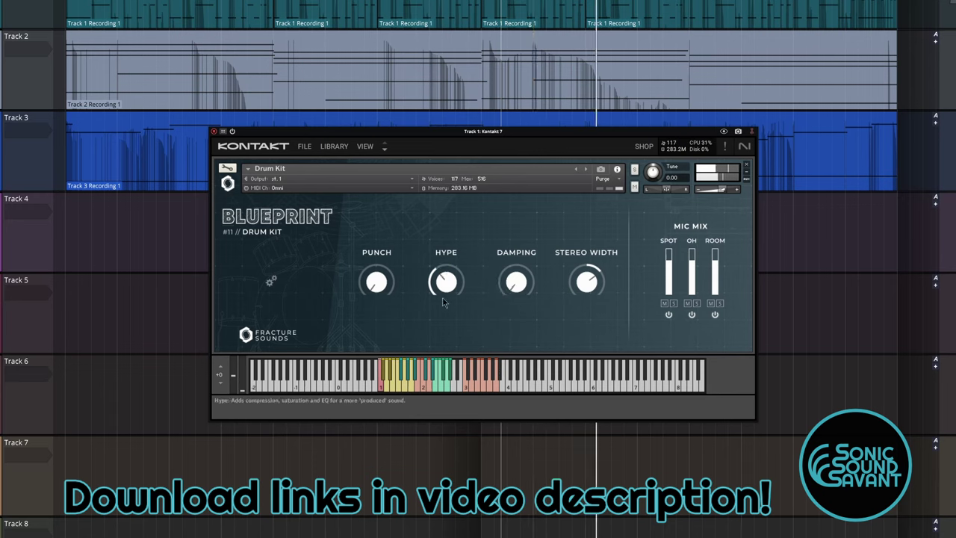
Toggle the mutes of the Spot, OH and Room mics to compare their sound, leaving all three unmuted
left_click(664, 303)
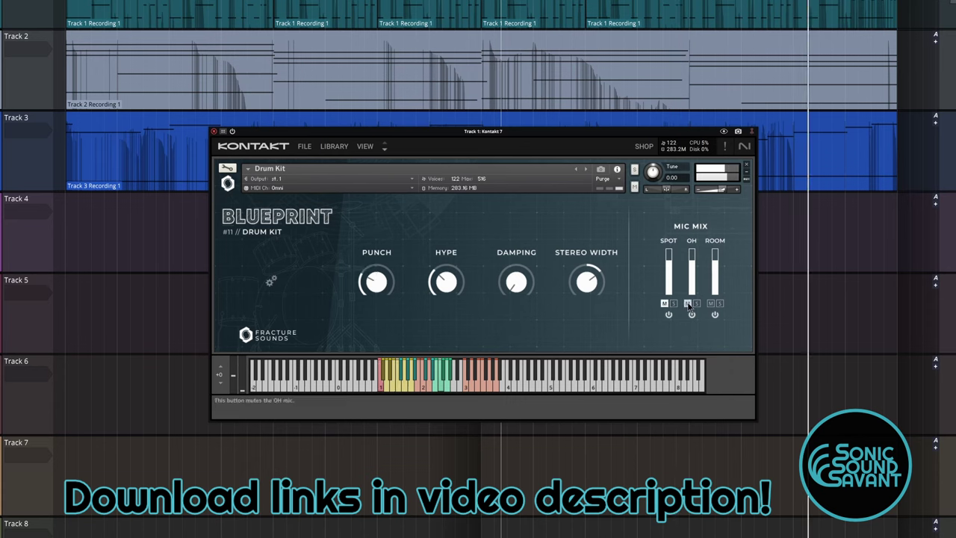
left_click(687, 304)
left_click(712, 303)
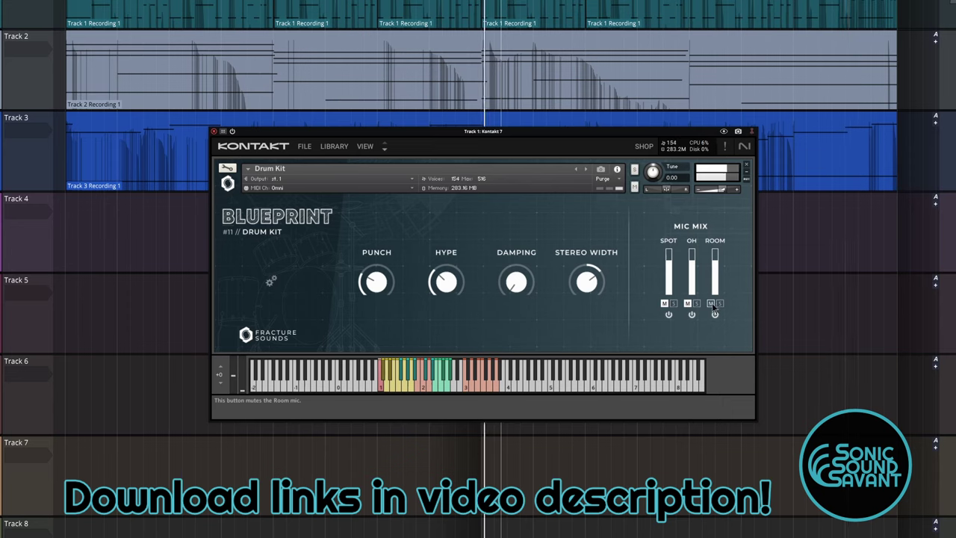
left_click(664, 303)
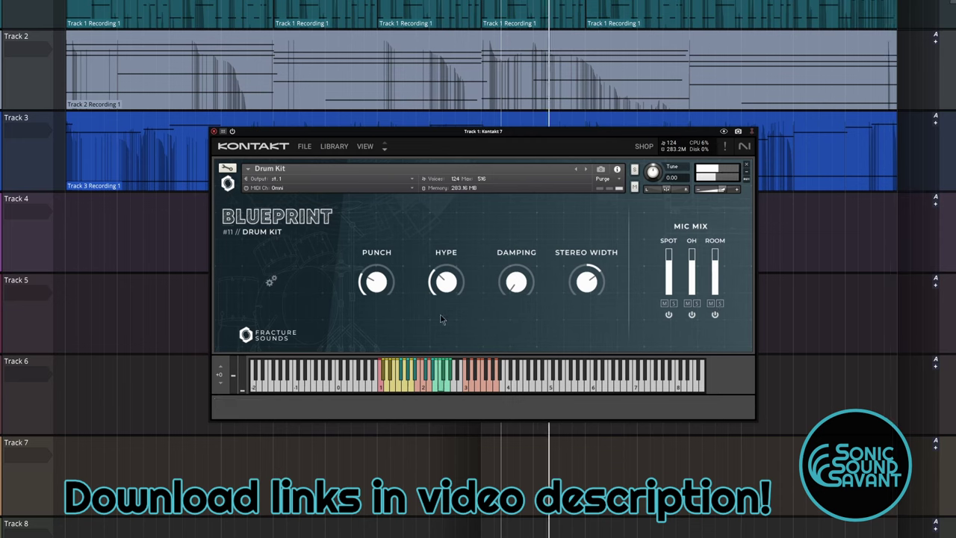
In the drum kit's settings page, try the Sample Start extremes, leaving it at about 40% and Velocity Response at about one third
left_click(271, 281)
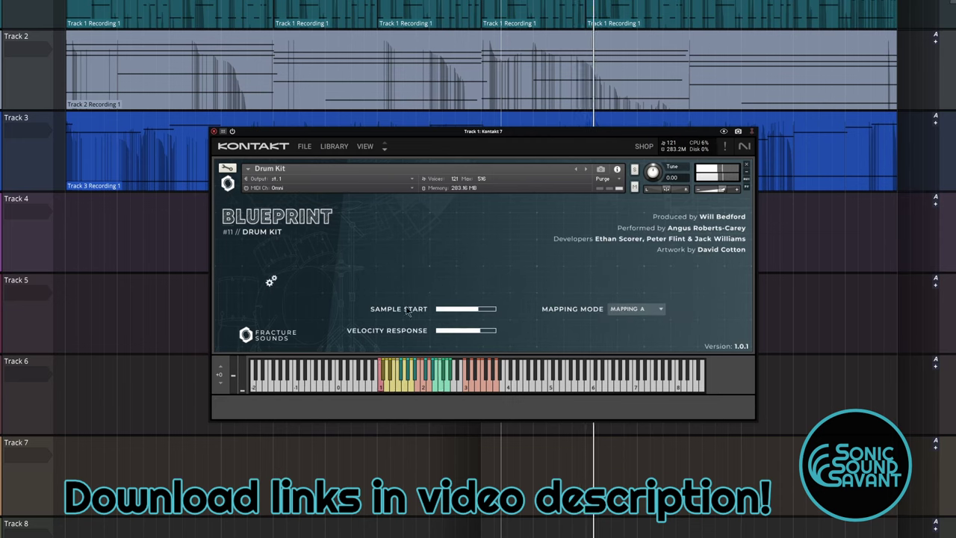
left_click_drag(457, 315, 382, 314)
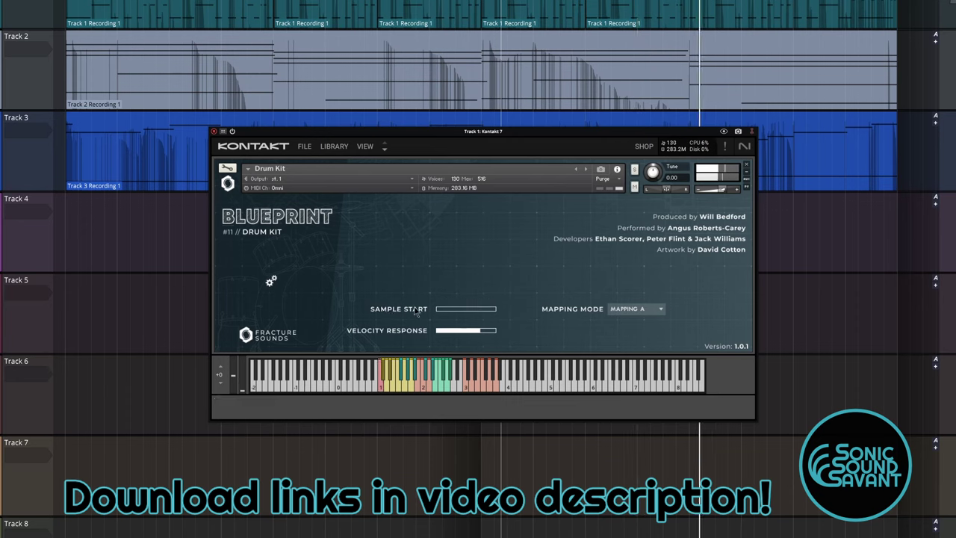
left_click_drag(440, 311, 569, 318)
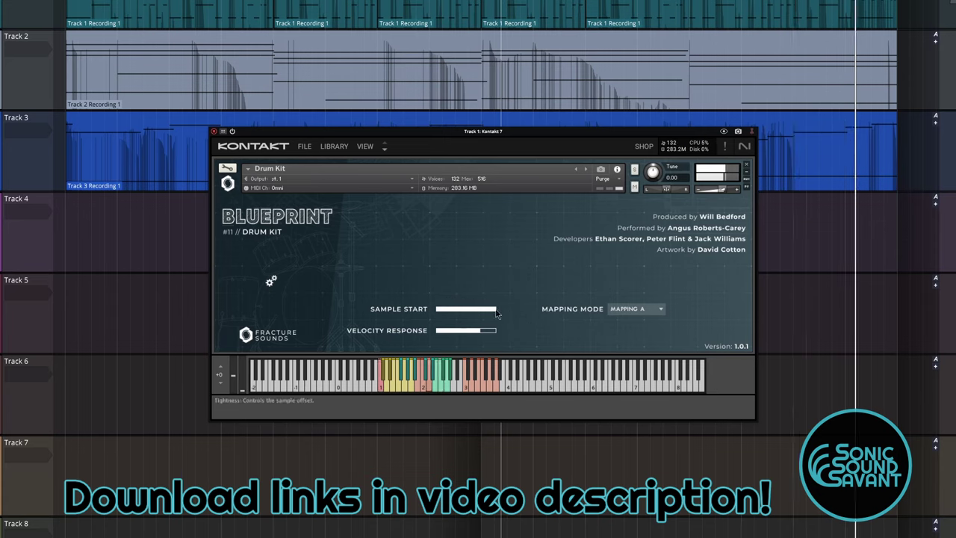
left_click_drag(494, 310, 368, 334)
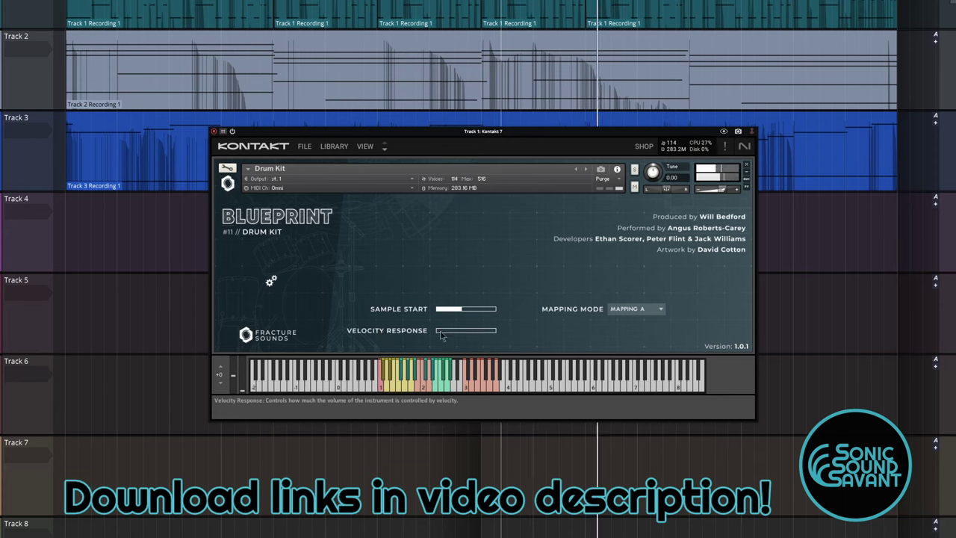
left_click_drag(441, 334, 480, 340)
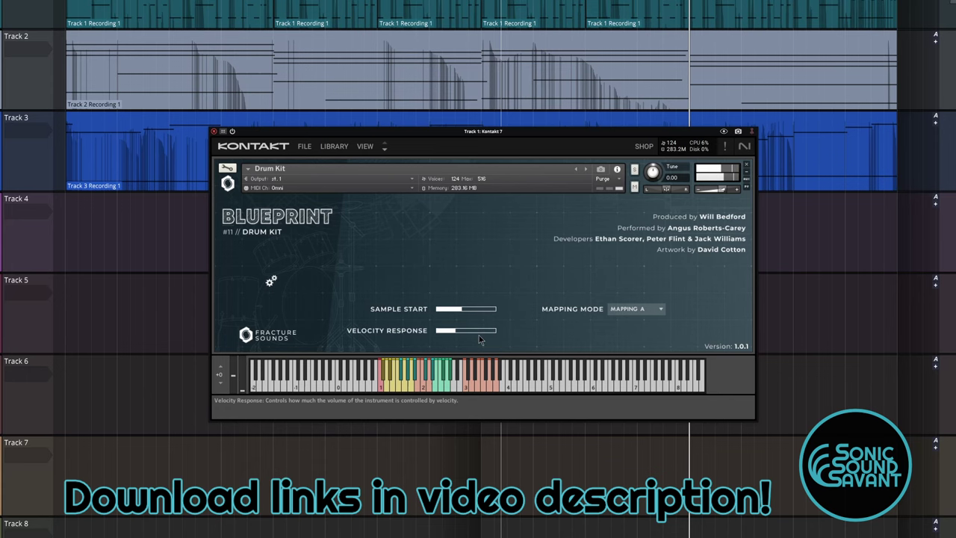
left_click(272, 282)
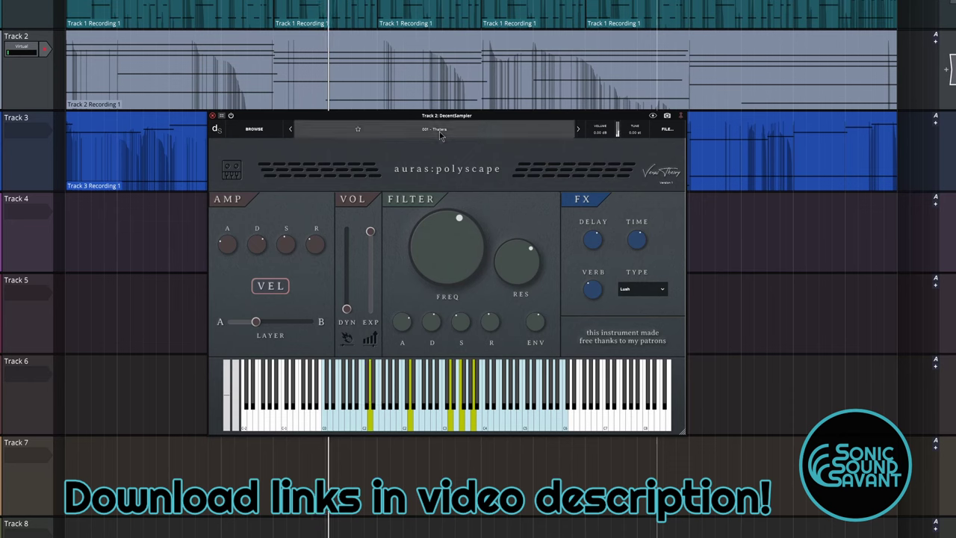
Audition the auras:polyscape presets 002 - Elenia and 003 - Occebos in DecentSampler on Track 2
left_click(438, 132)
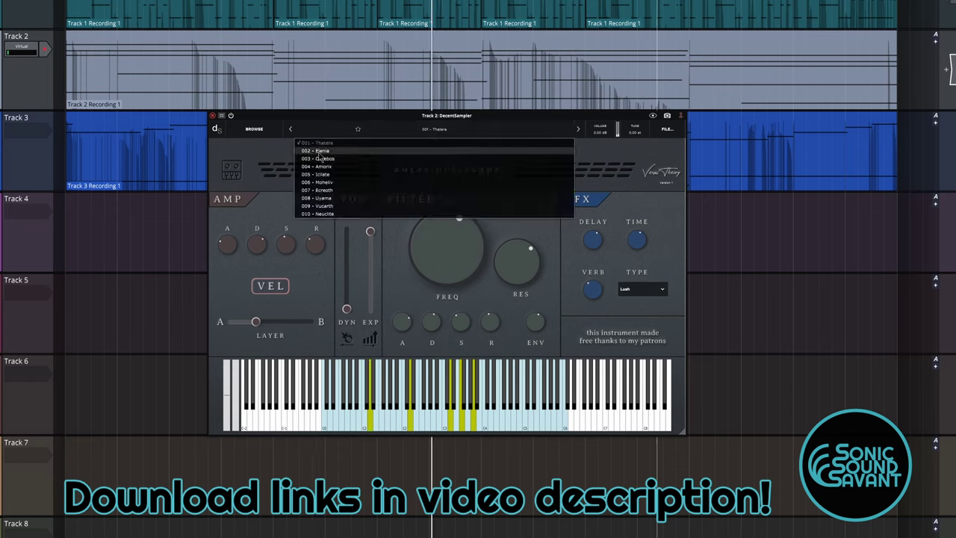
left_click(320, 152)
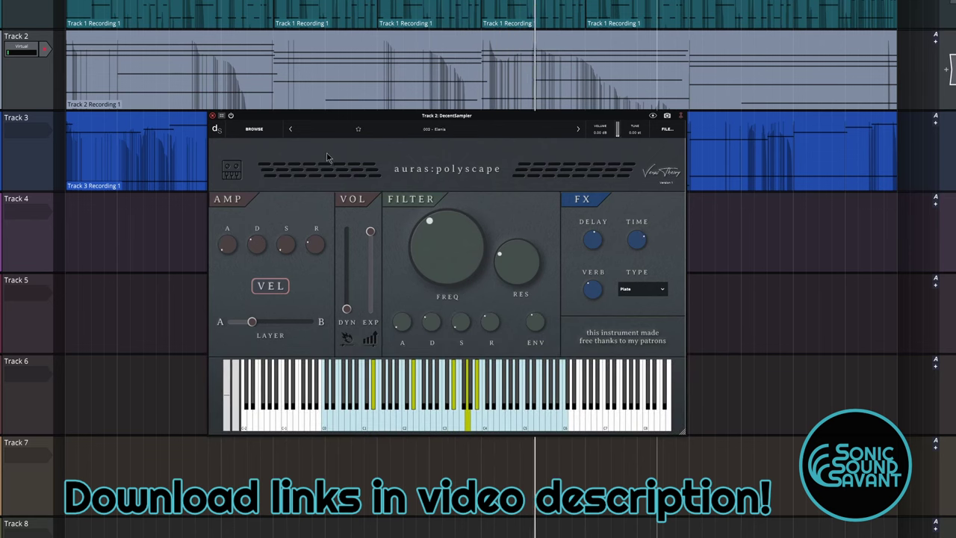
left_click(439, 131)
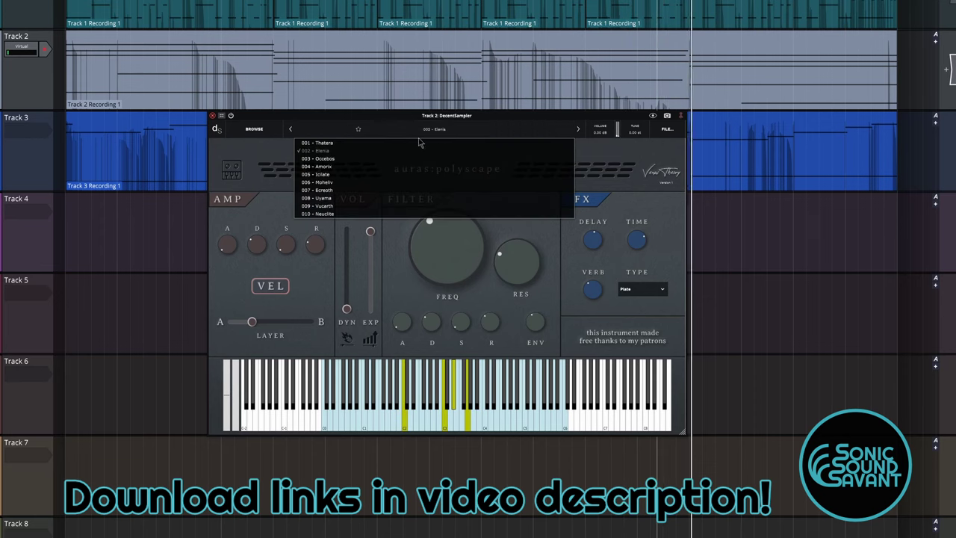
left_click(335, 160)
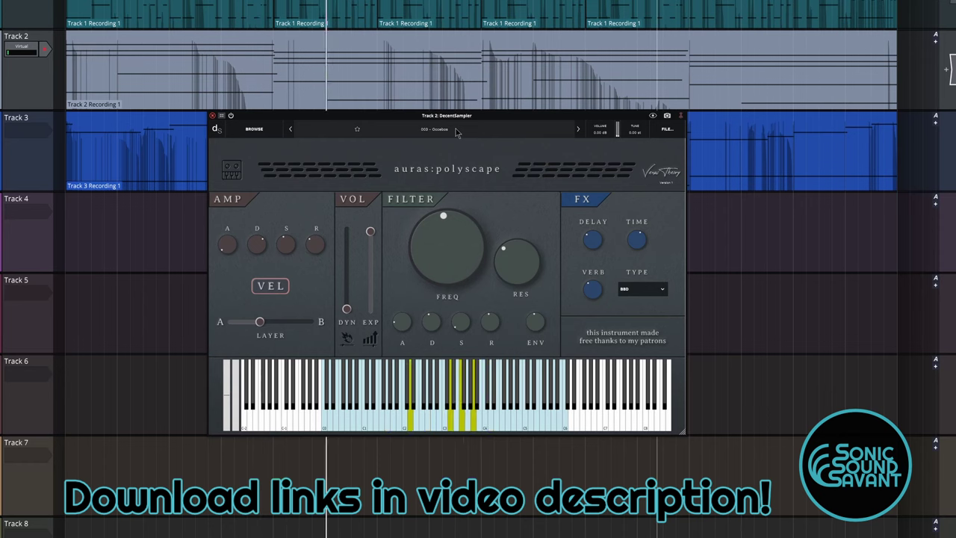
Audition the auras:polyscape presets 004 - Amorix and 005 - Icilate
left_click(458, 132)
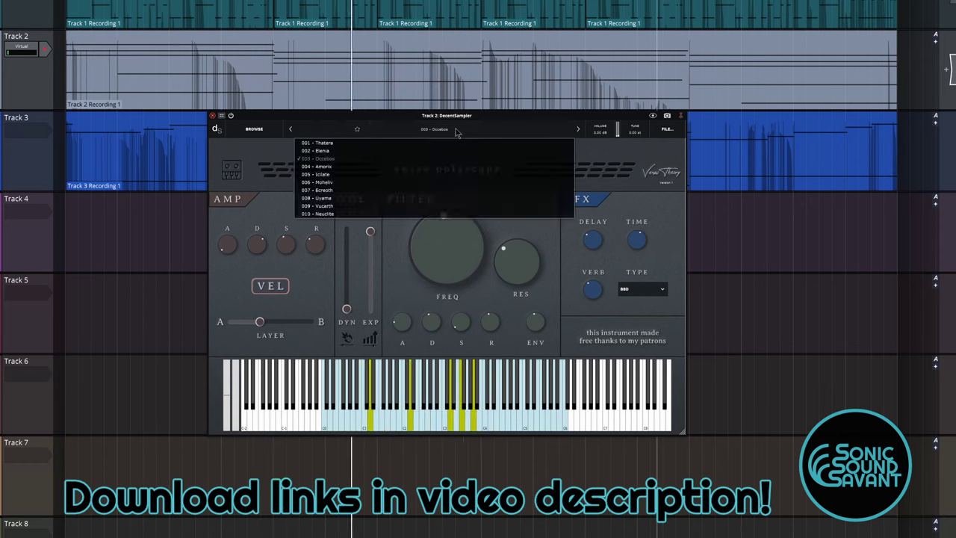
left_click(348, 169)
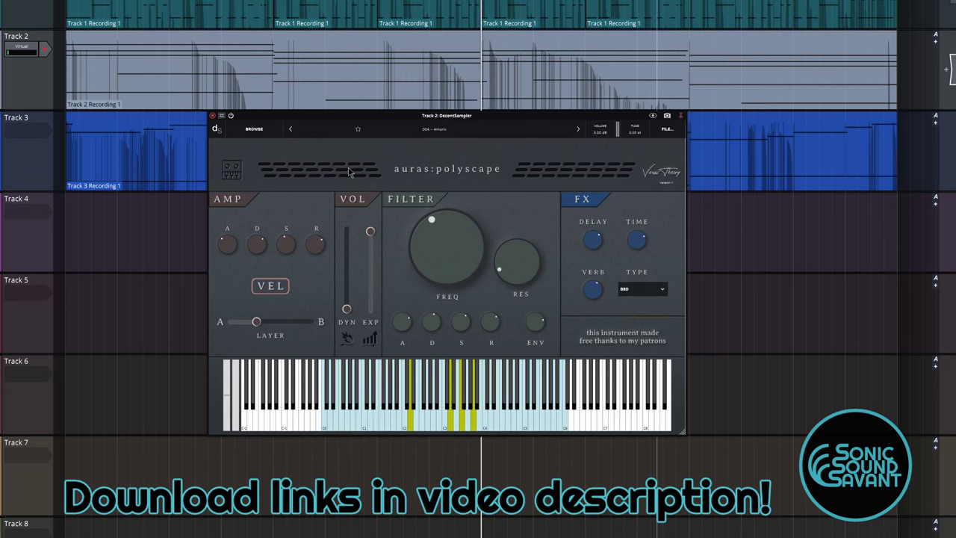
left_click(461, 133)
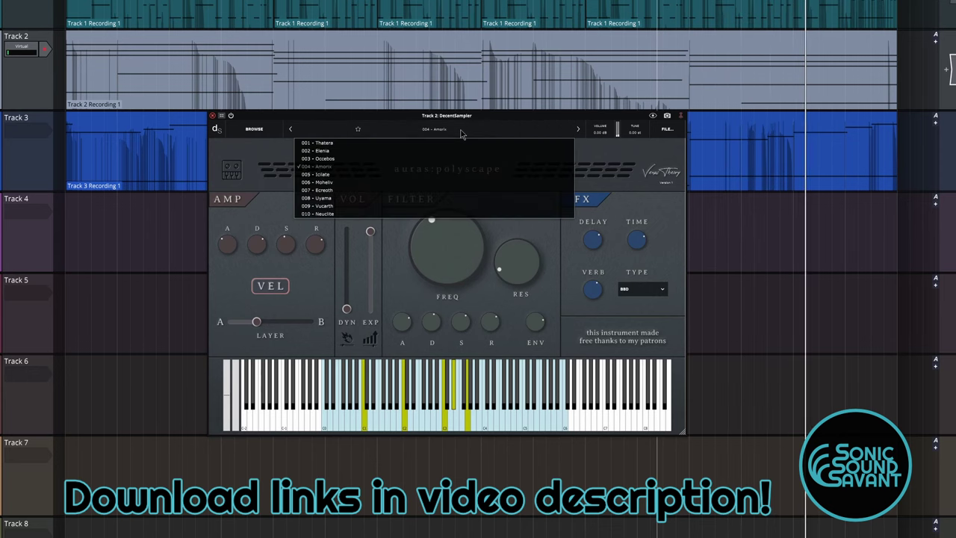
left_click(376, 176)
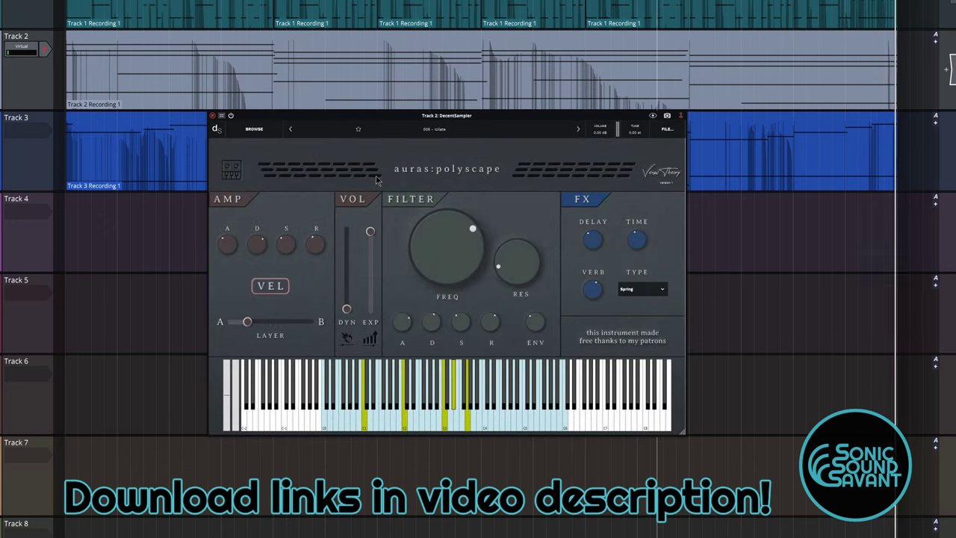
Audition the auras:polyscape presets 006 - Moheliv and 007 - Ecreoth
left_click(457, 128)
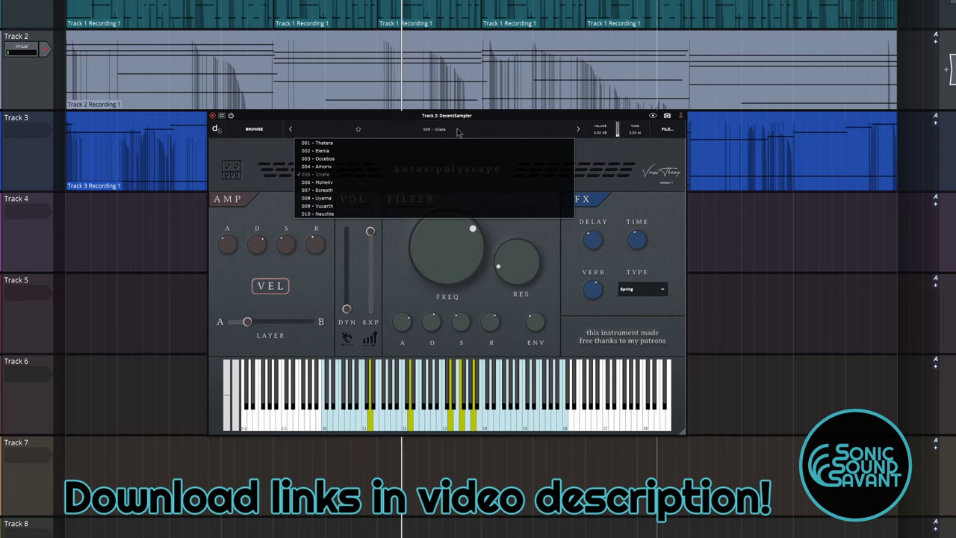
left_click(416, 181)
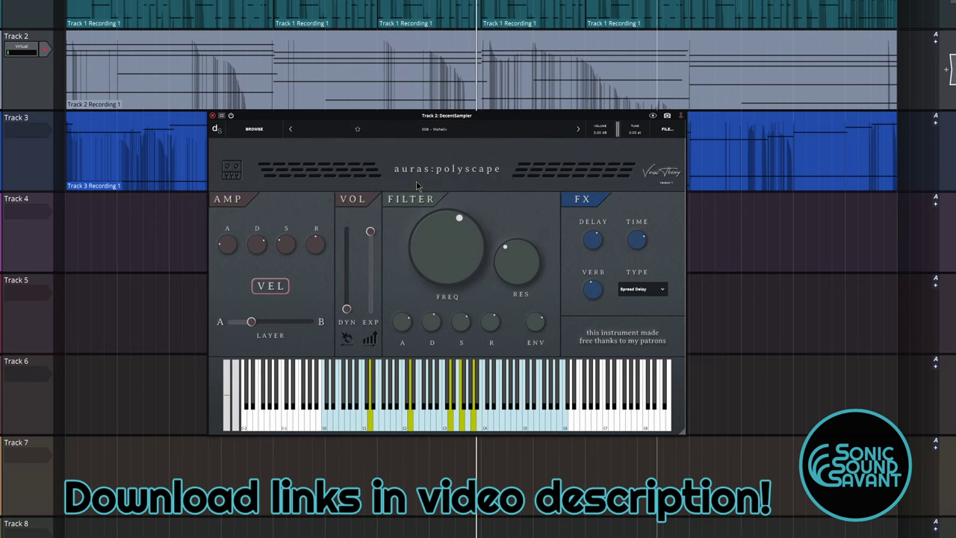
left_click(452, 130)
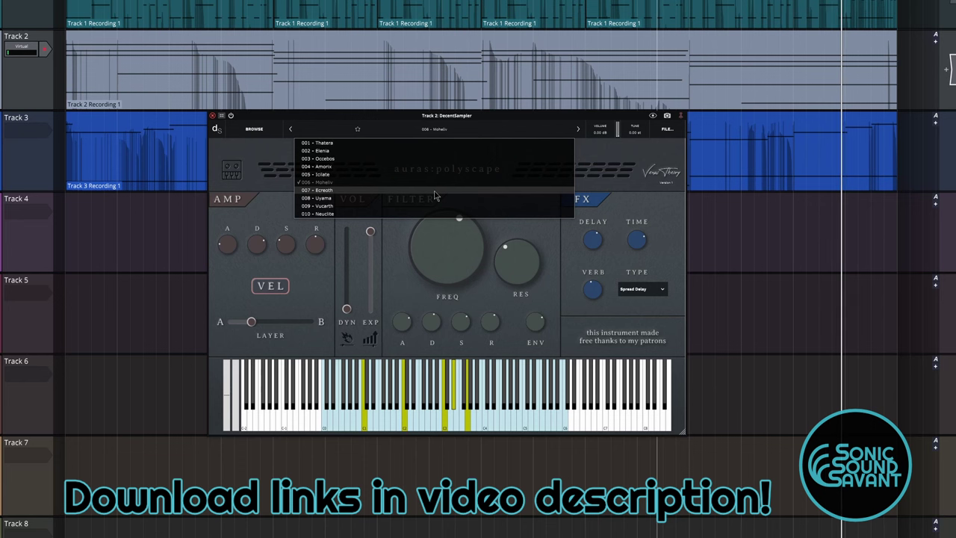
left_click(435, 192)
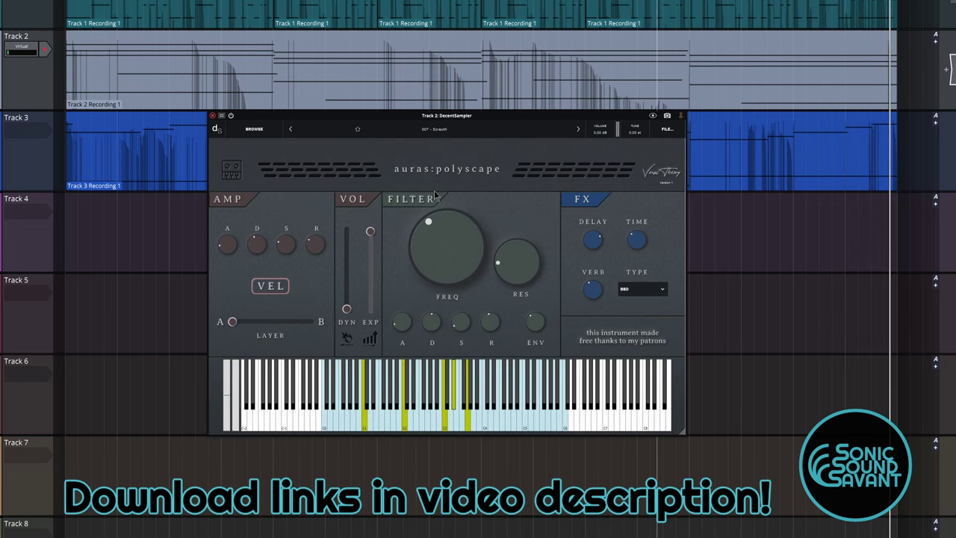
Audition the auras:polyscape preset 008 - Uyama, and load preset 009 - Vucarth
left_click(464, 134)
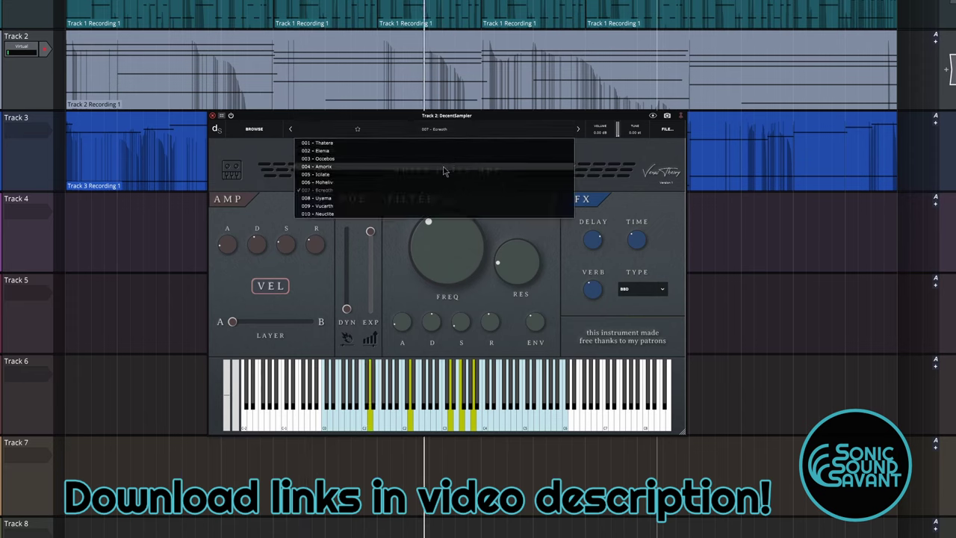
left_click(436, 200)
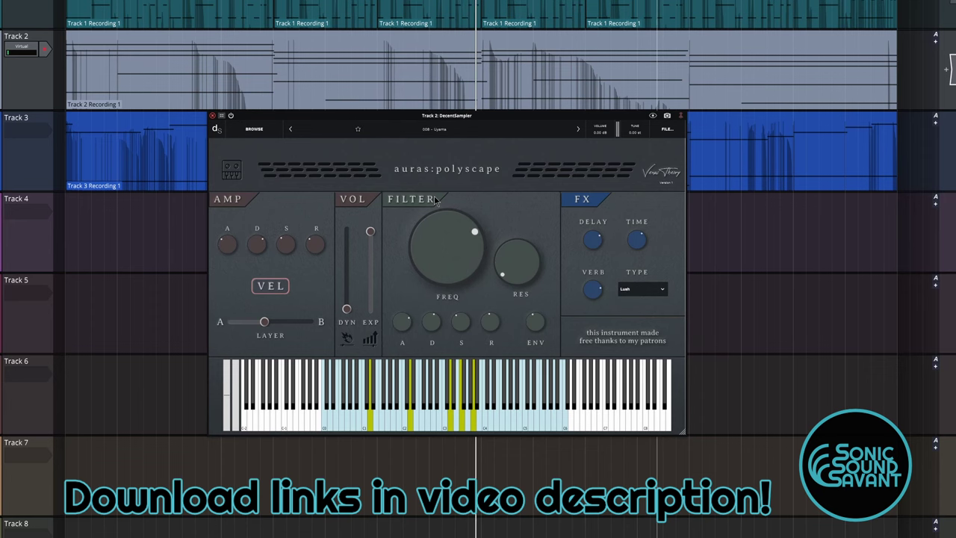
left_click(471, 132)
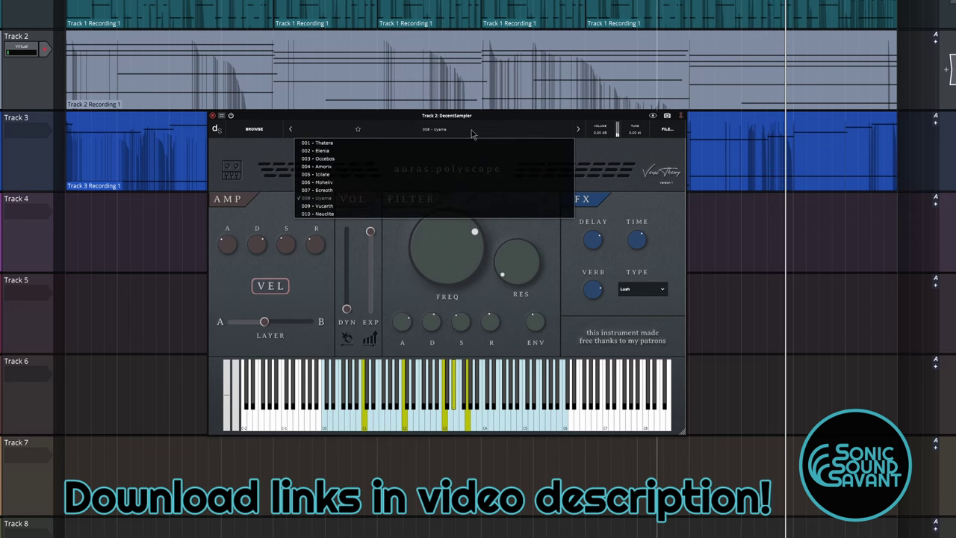
left_click(446, 207)
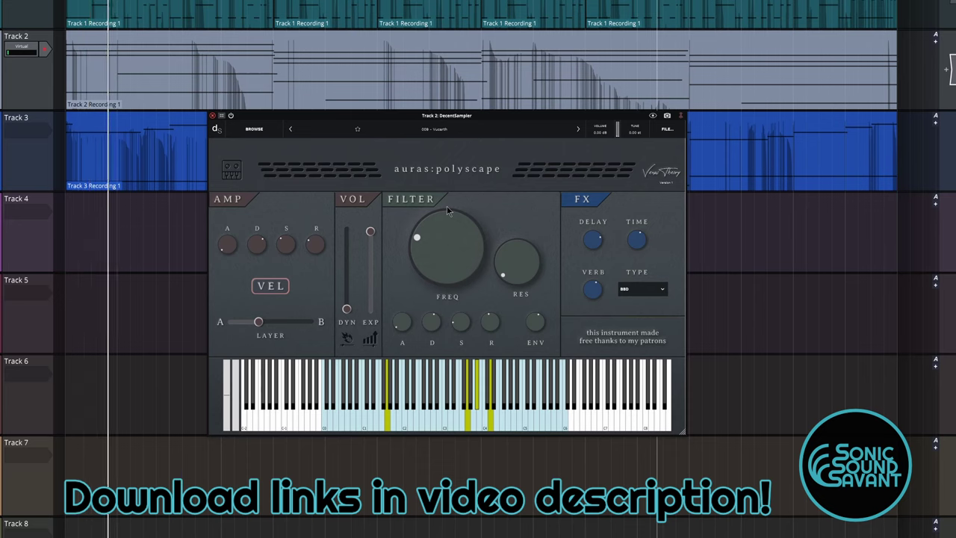
Audition the auras:polyscape preset 010 - Neuclite, and reload preset 003 - Occebos
left_click(480, 133)
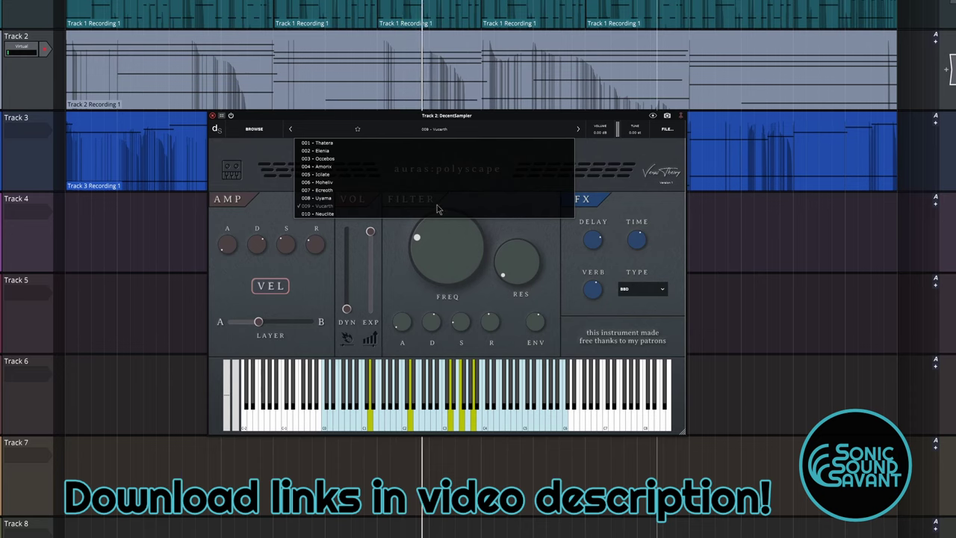
left_click(437, 214)
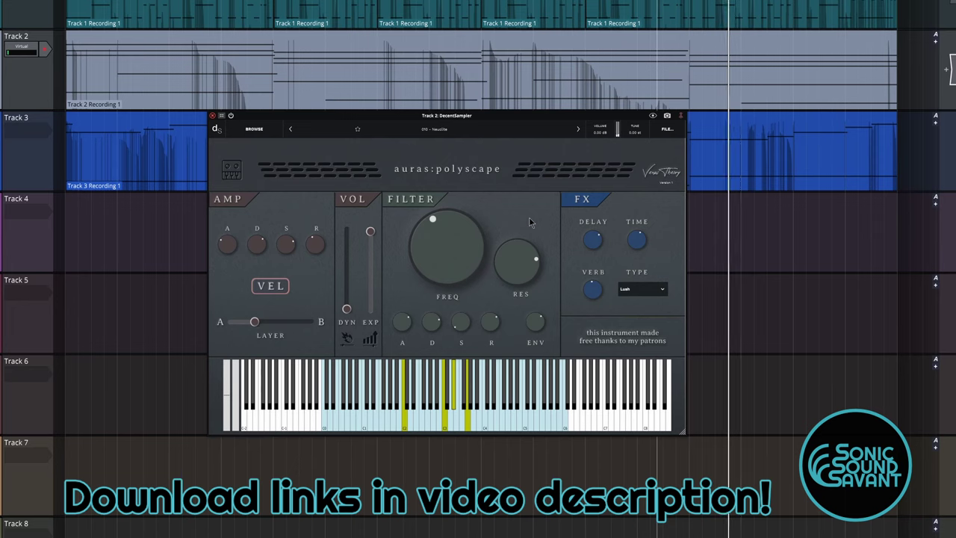
left_click(467, 131)
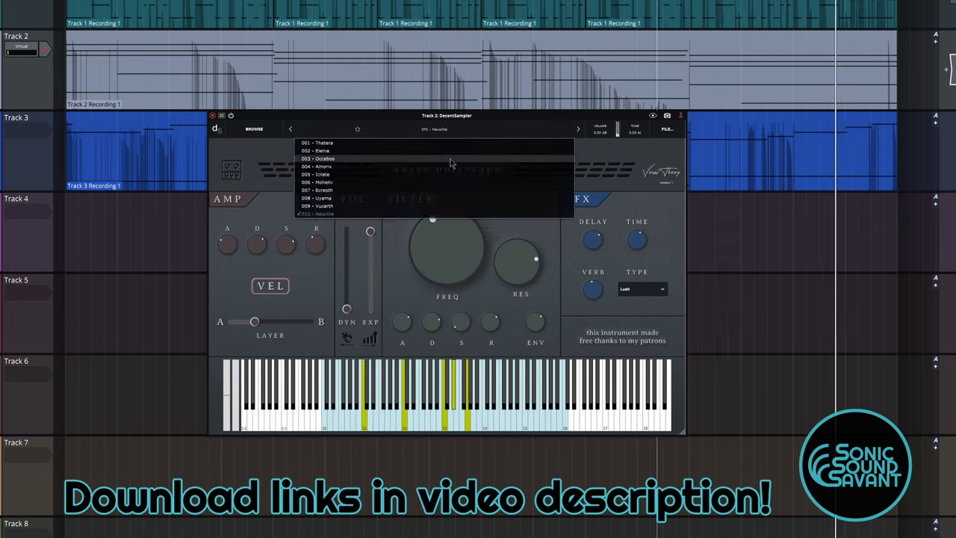
left_click(449, 159)
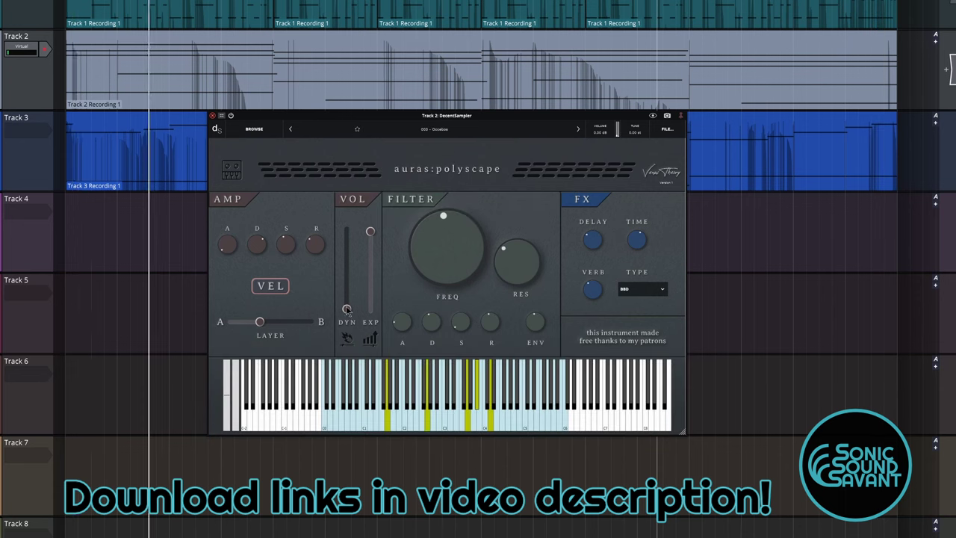
Raise the dynamics slightly, and sweep the layer blend fully to B before settling it slightly past the middle toward B
mouse_move(347, 309)
left_mouse_down()
mouse_move(347, 293)
mouse_move(346, 304)
left_mouse_up()
left_click_drag(259, 321, 270, 322)
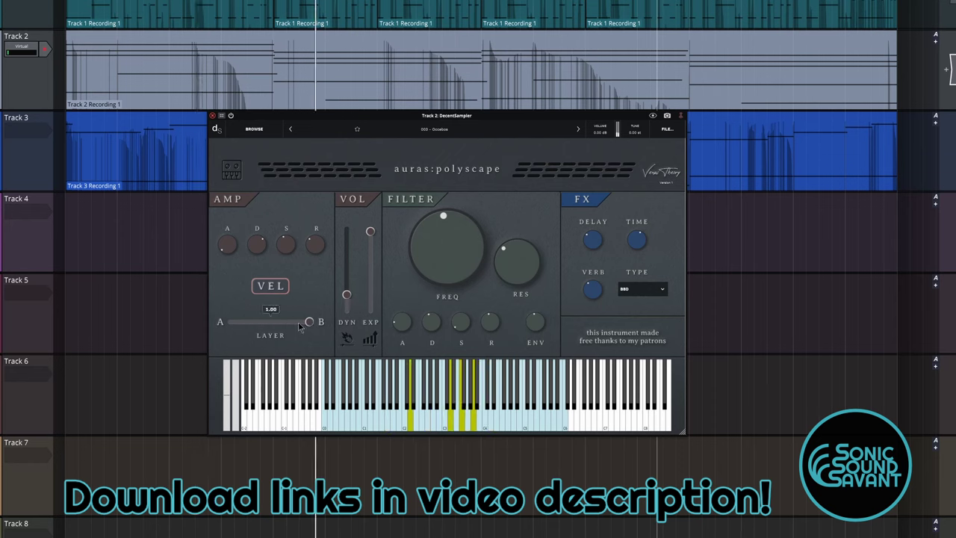
left_click_drag(298, 327, 276, 324)
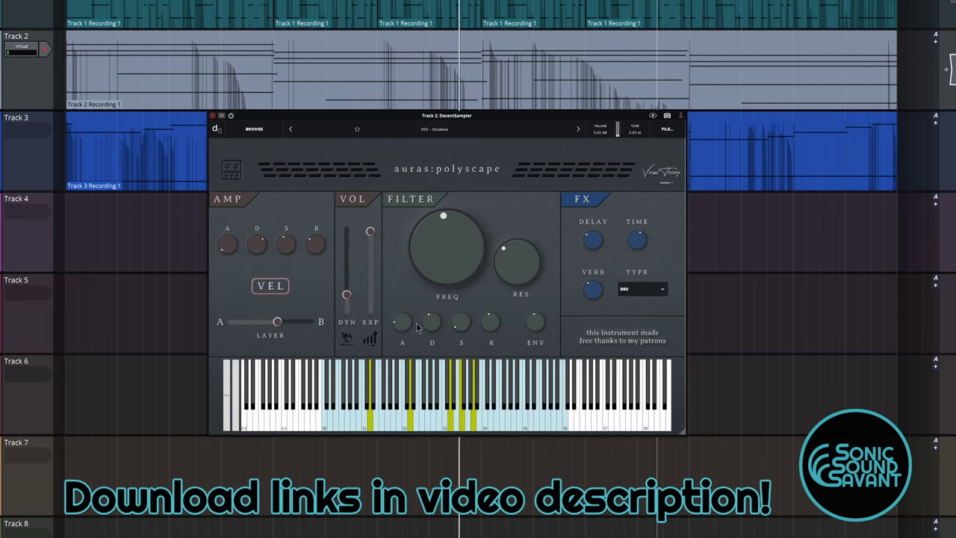
Lower the filter frequency, raise the resonance, and adjust the filter envelope with a higher envelope amount
left_click_drag(447, 277, 508, 262)
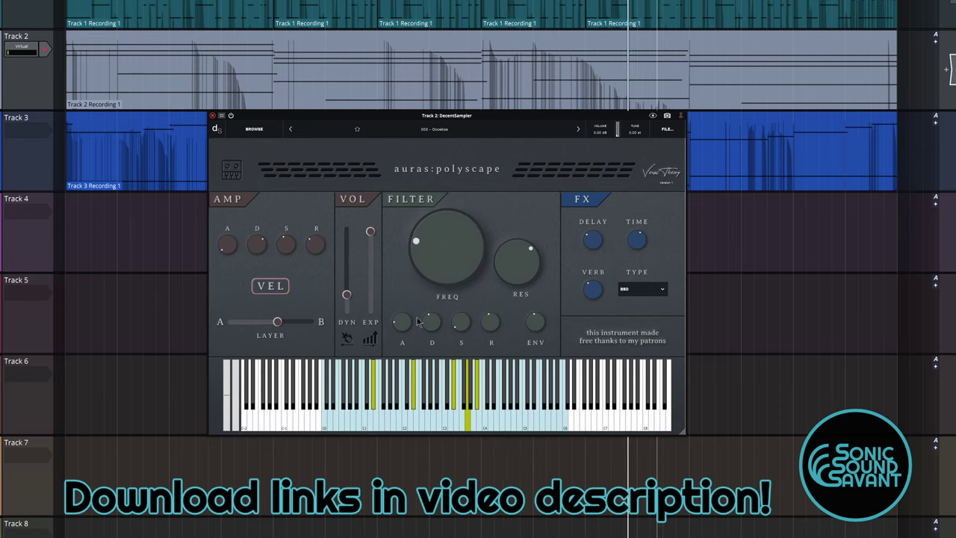
mouse_move(407, 324)
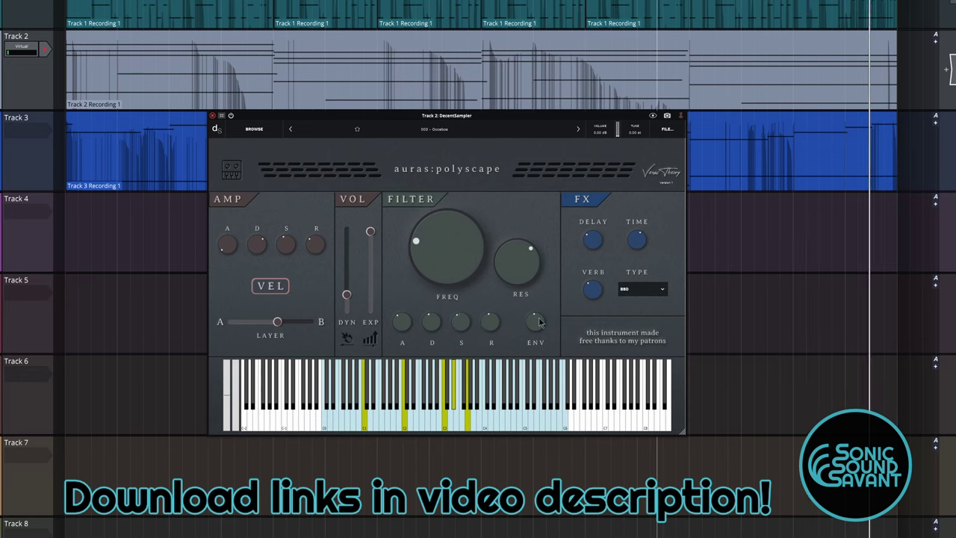
left_click_drag(538, 318, 535, 311)
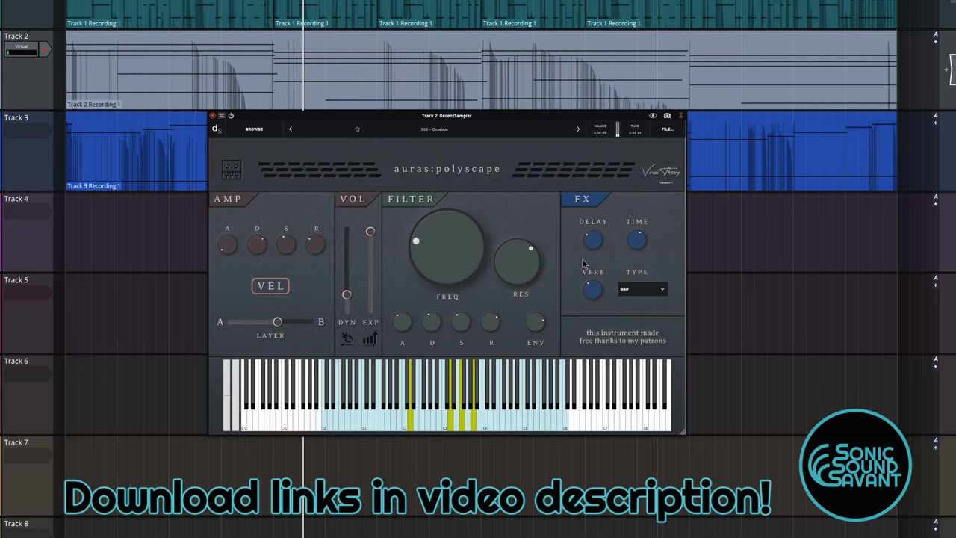
Set the dynamics to 0.46, and increase the delay amount and delay time
left_click_drag(346, 295, 350, 285)
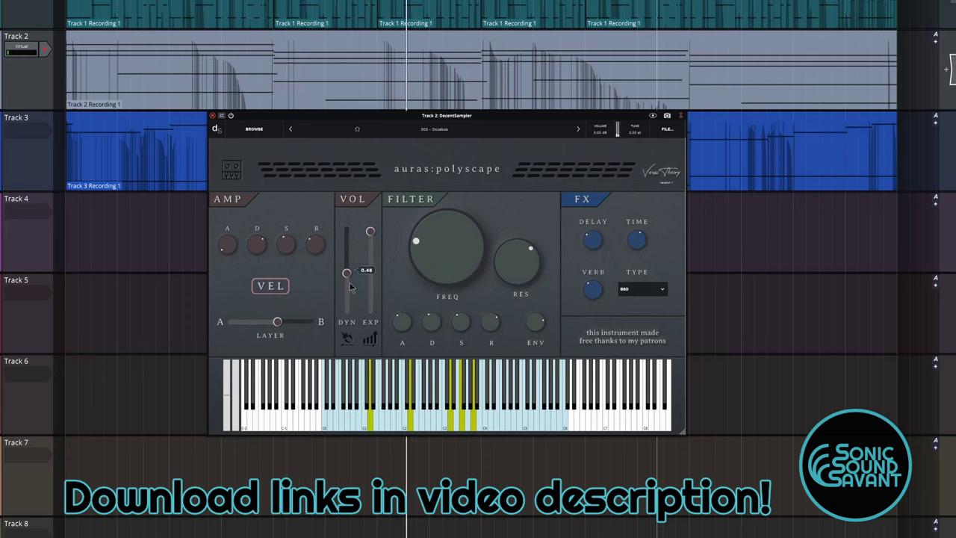
left_click_drag(594, 246, 594, 238)
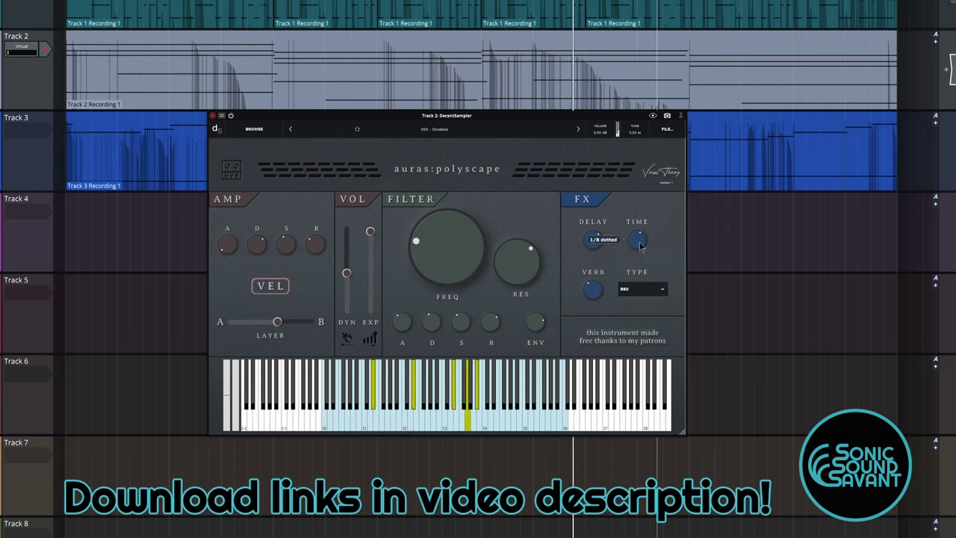
left_click_drag(640, 246, 641, 241)
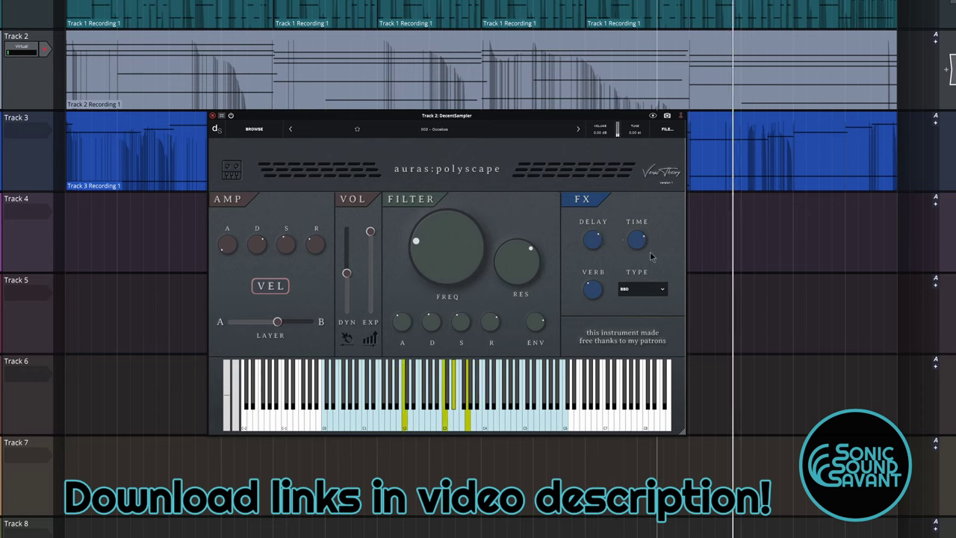
Set the reverb type to Lush and raise the reverb amount
left_click(637, 290)
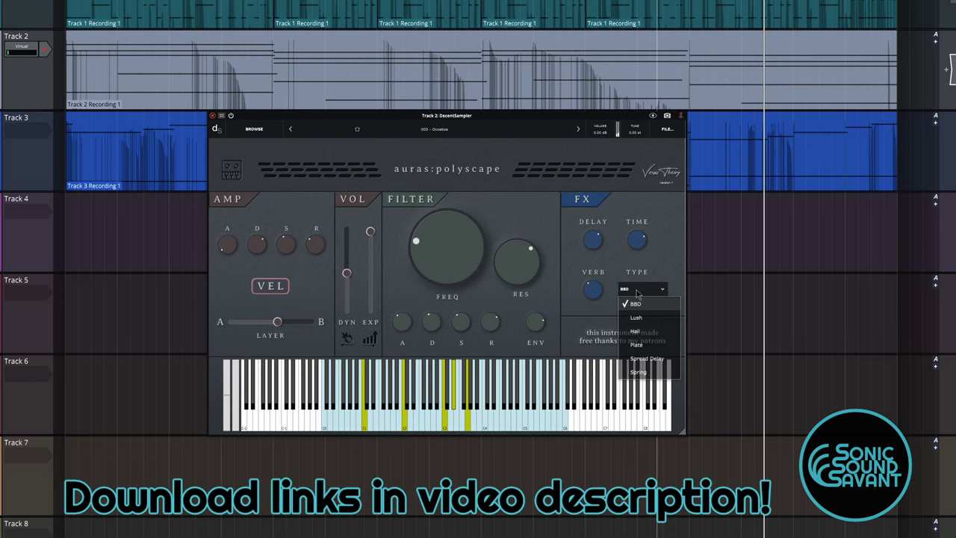
left_click(636, 318)
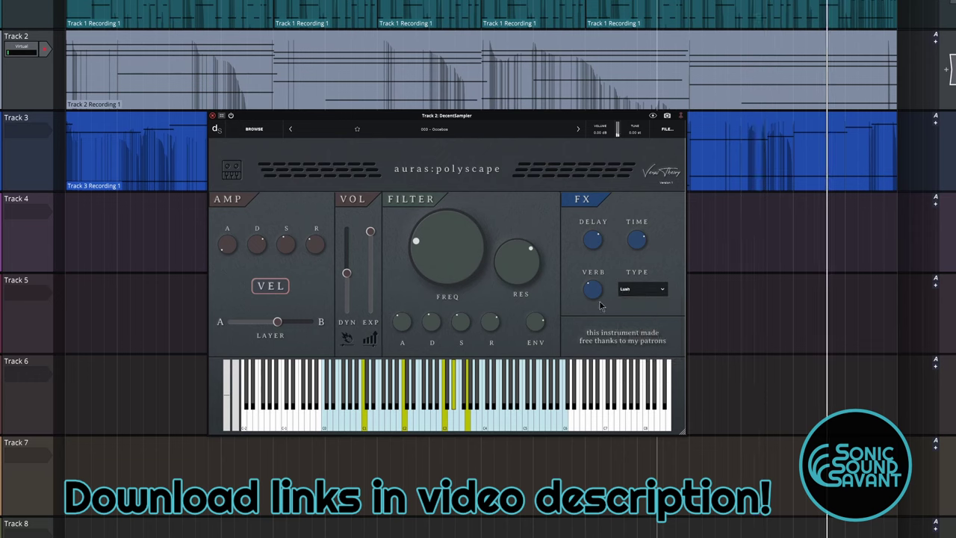
mouse_move(593, 293)
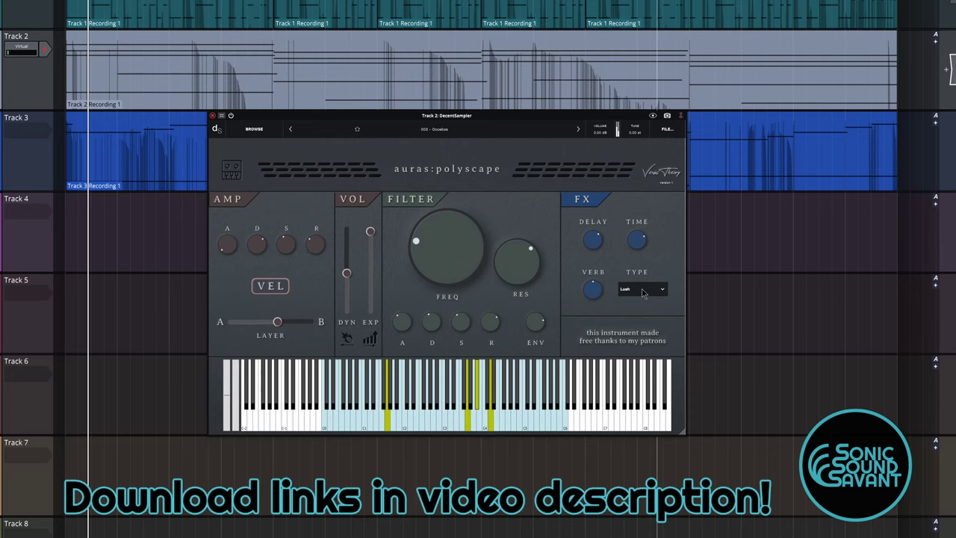
Audition the Hall, Plate, Spread Delay and Spring reverb types, and settle on Hall
left_click(642, 290)
left_click(646, 332)
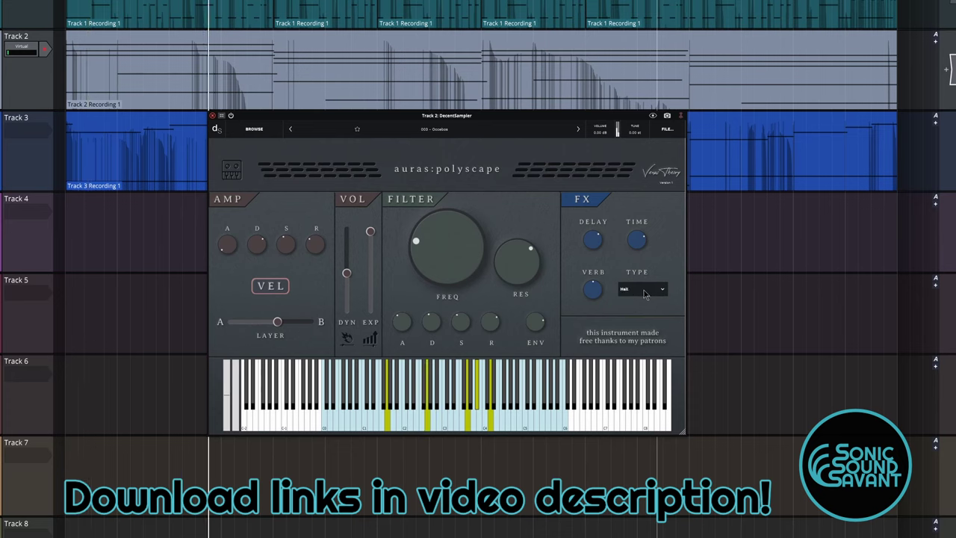
left_click(645, 293)
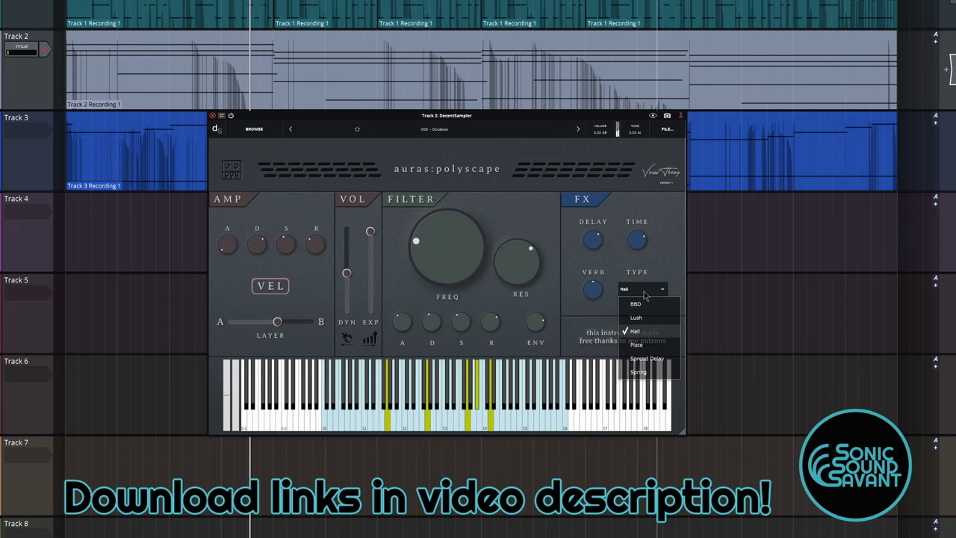
left_click(647, 343)
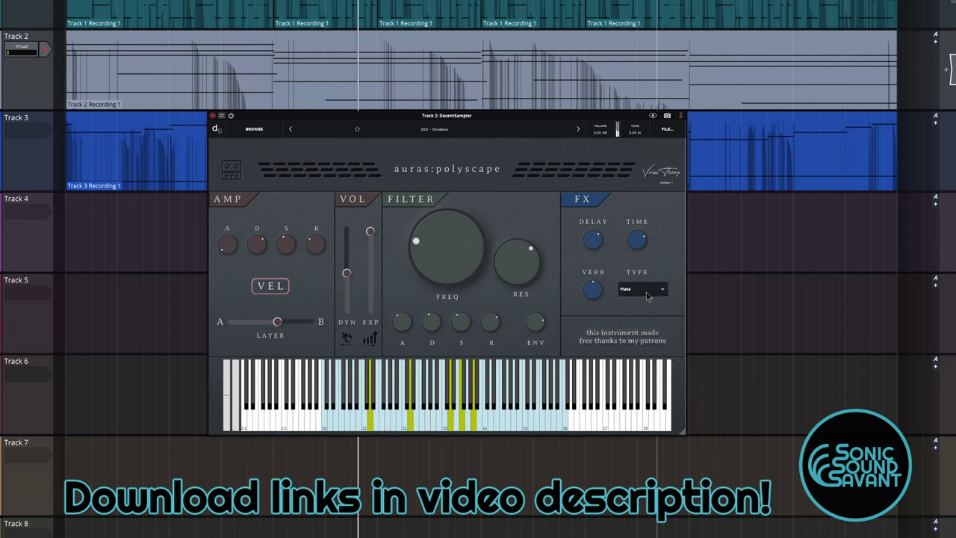
left_click(647, 294)
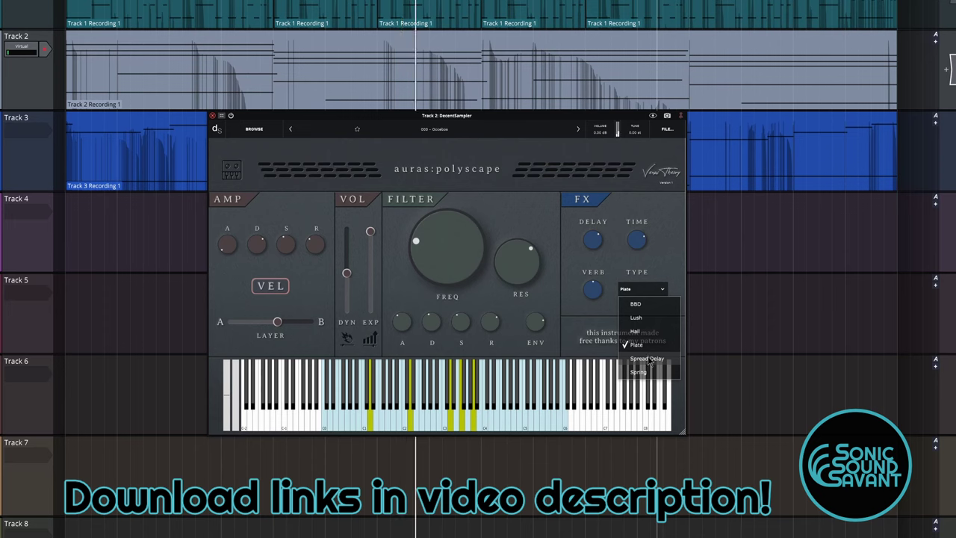
left_click(648, 359)
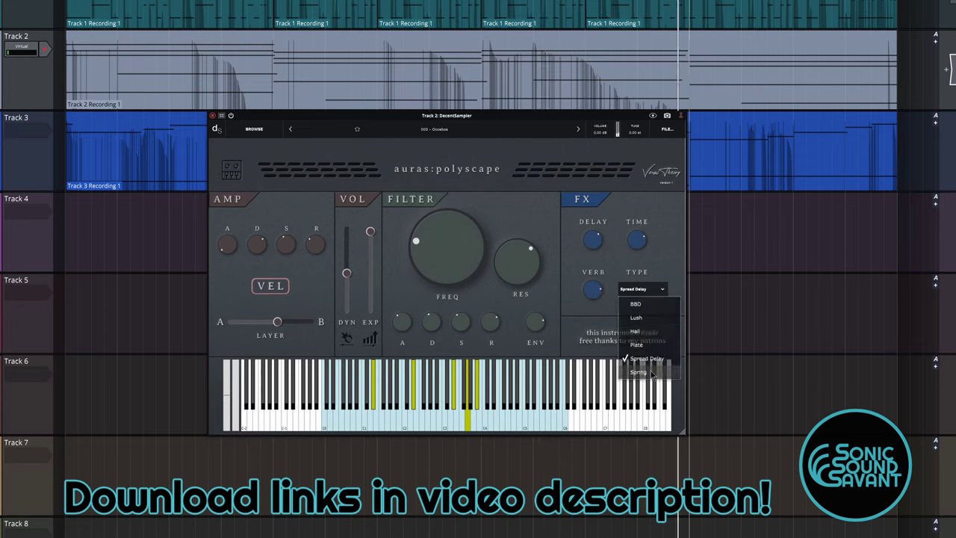
left_click(651, 373)
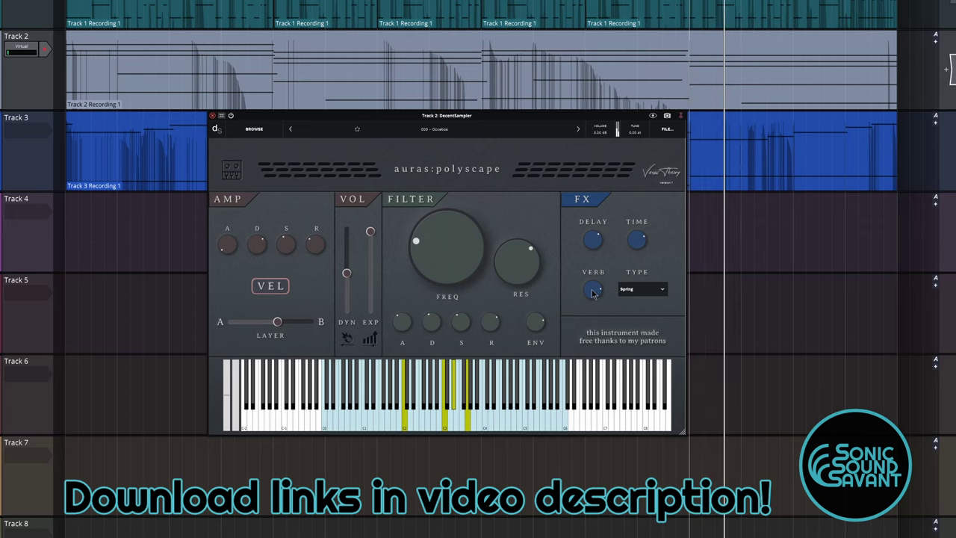
left_click(643, 289)
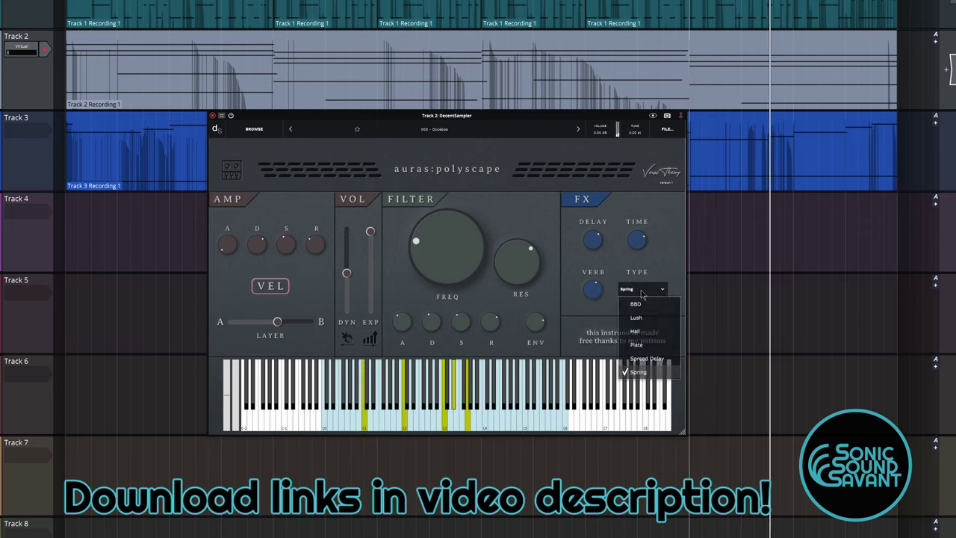
left_click(641, 331)
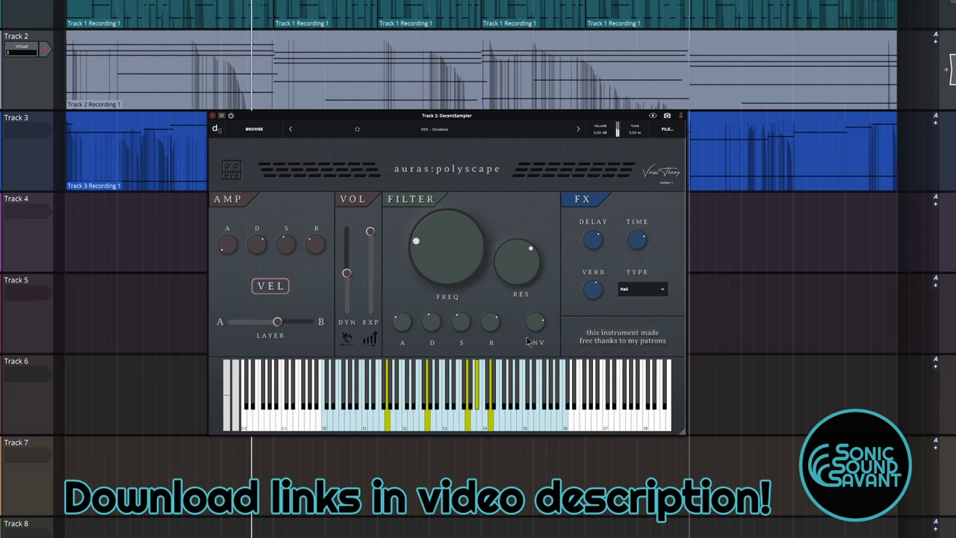
Sweep the filter frequency up and back down, and set the filter resonance to about 2.80
left_click_drag(513, 258, 489, 259)
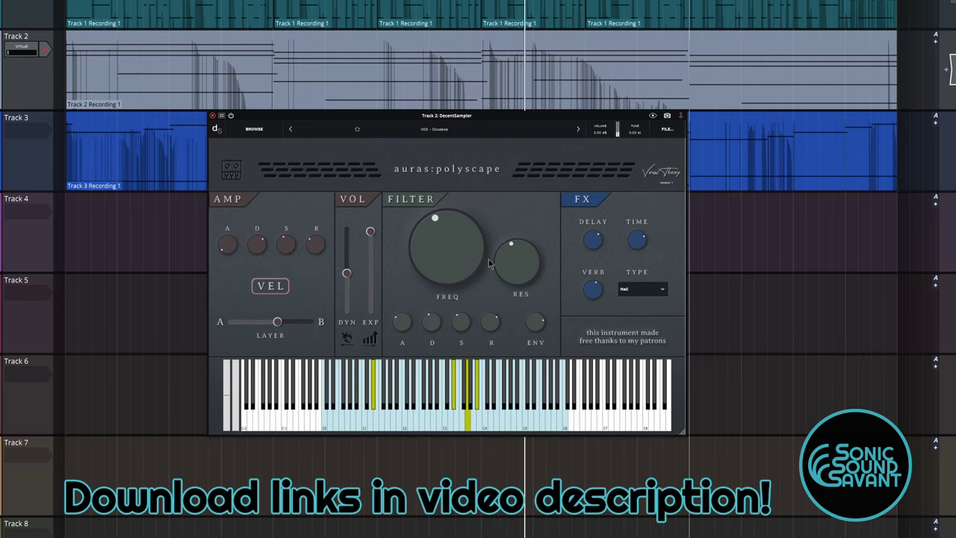
left_click_drag(454, 263, 441, 275)
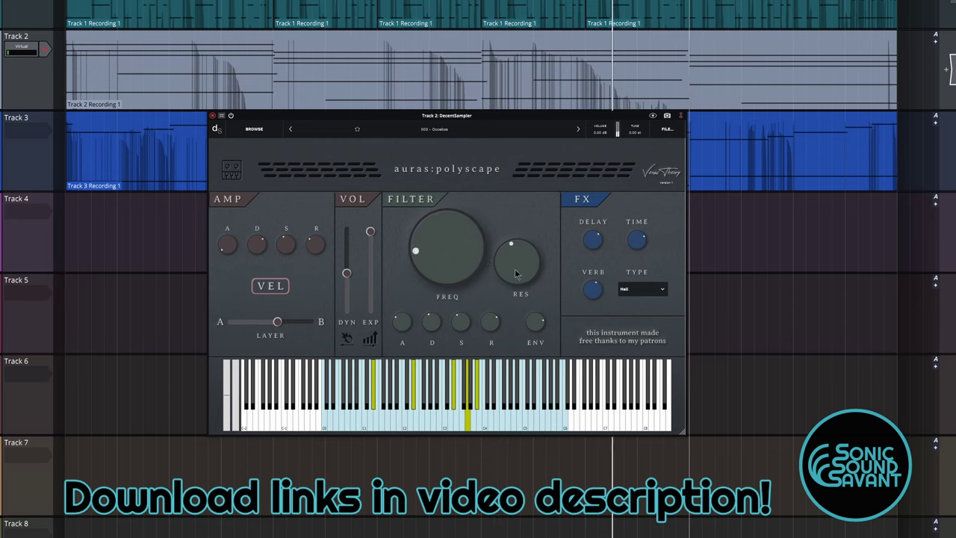
left_click_drag(512, 276, 516, 271)
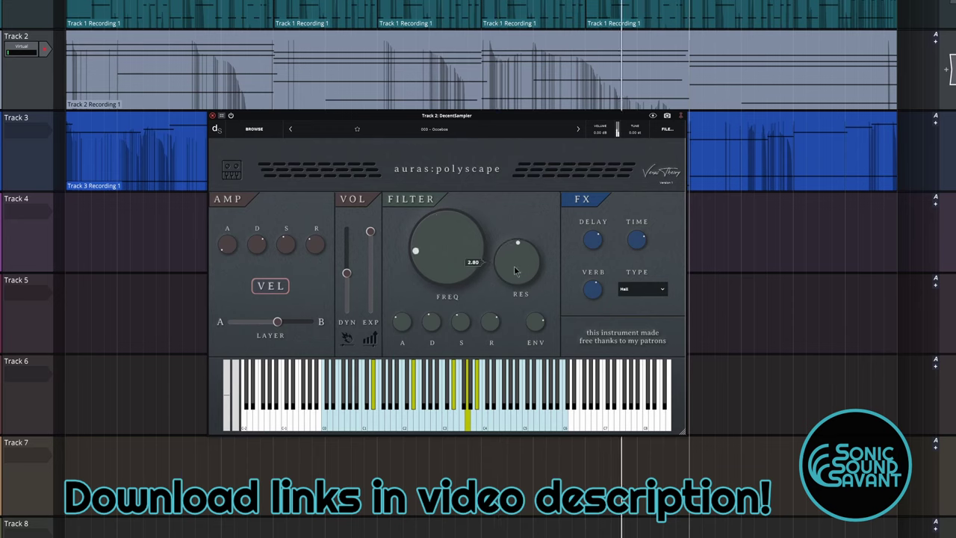